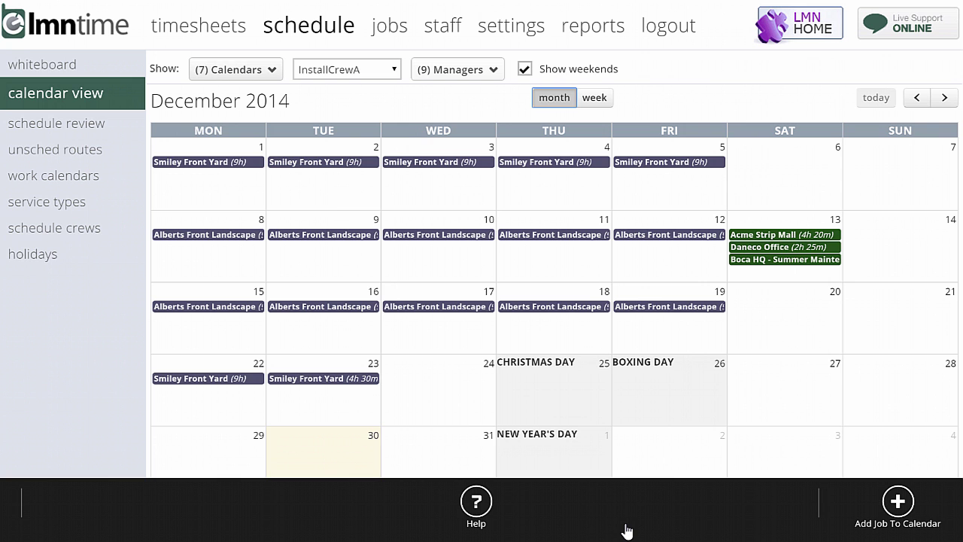
Browse the calendar type and crew filter lists, leaving both unchanged
key("space")
key("Down")
key("Down")
key("Down")
key("Down")
key("Up")
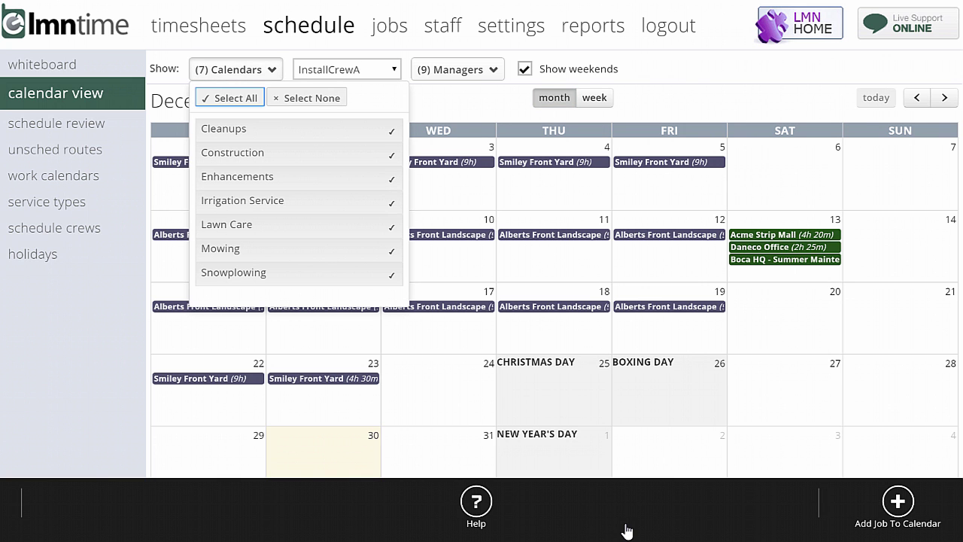
key("Escape")
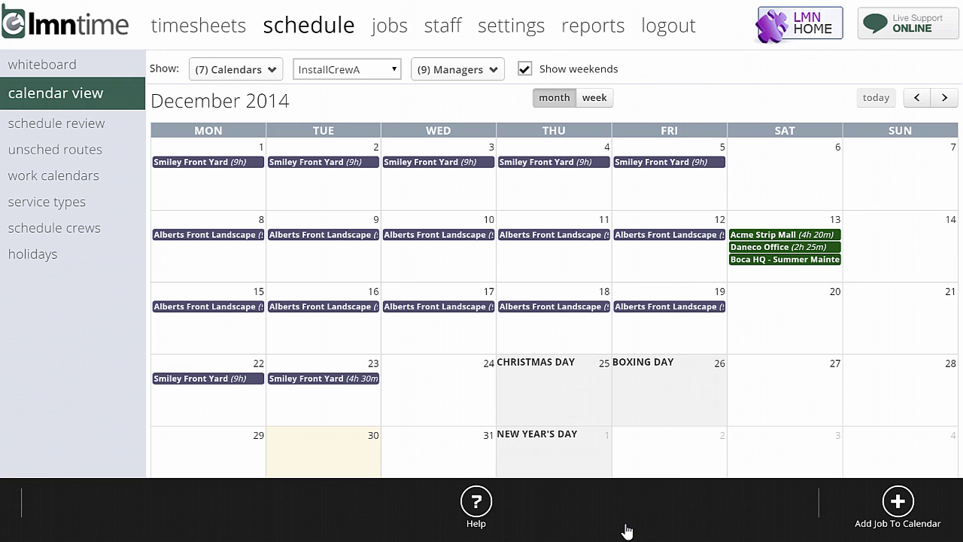
key("Tab")
key("space")
key("Up")
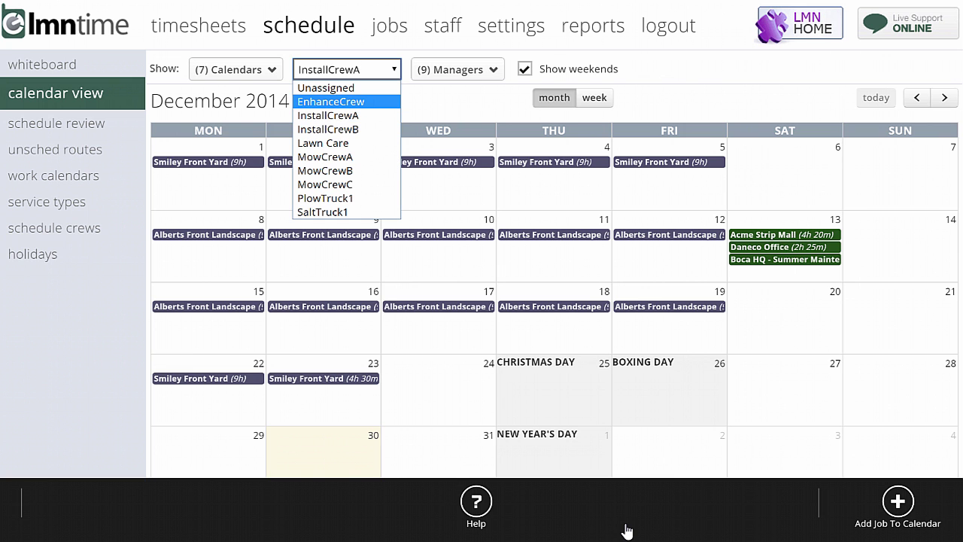
key("Escape")
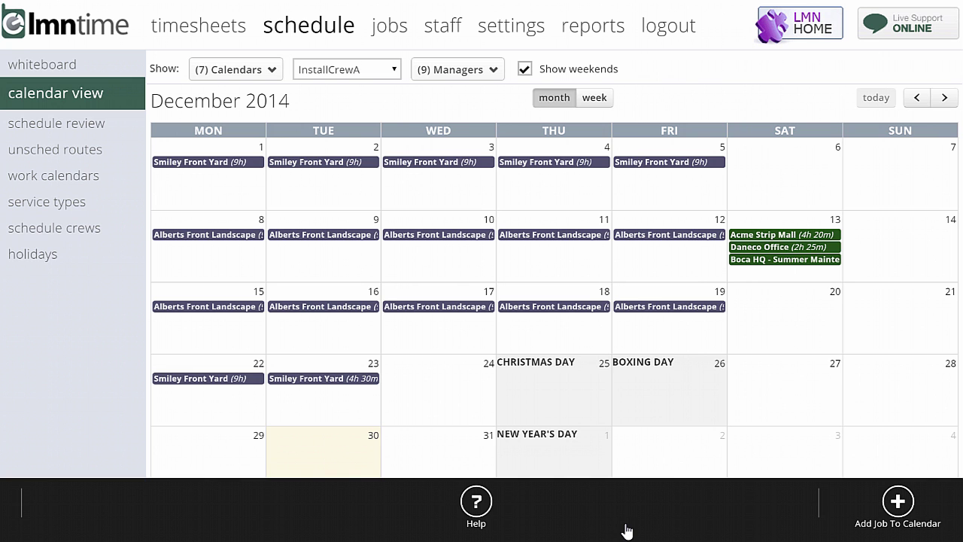
Filter the calendar to InstallCrewB's jobs, then switch back to InstallCrewA
key("alt+Down")
key("Down")
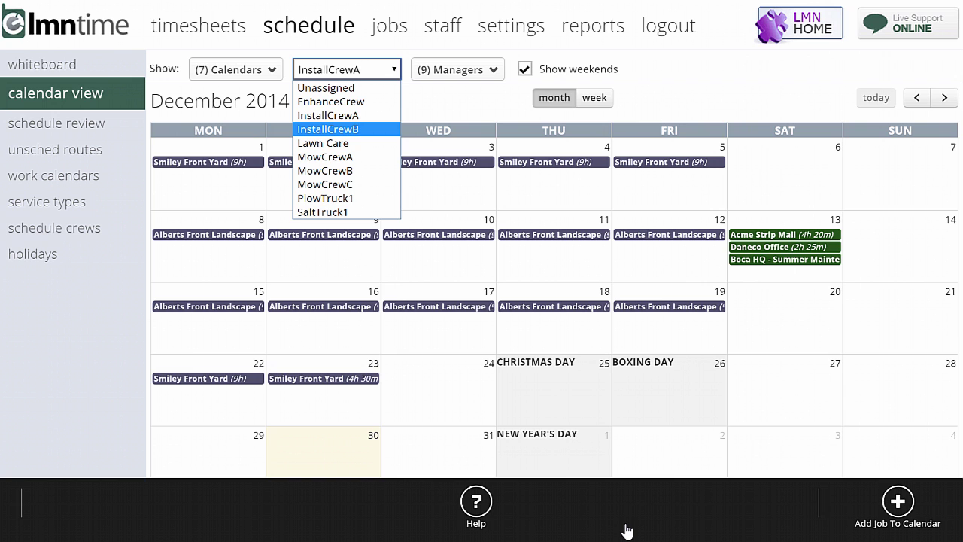
key("Return")
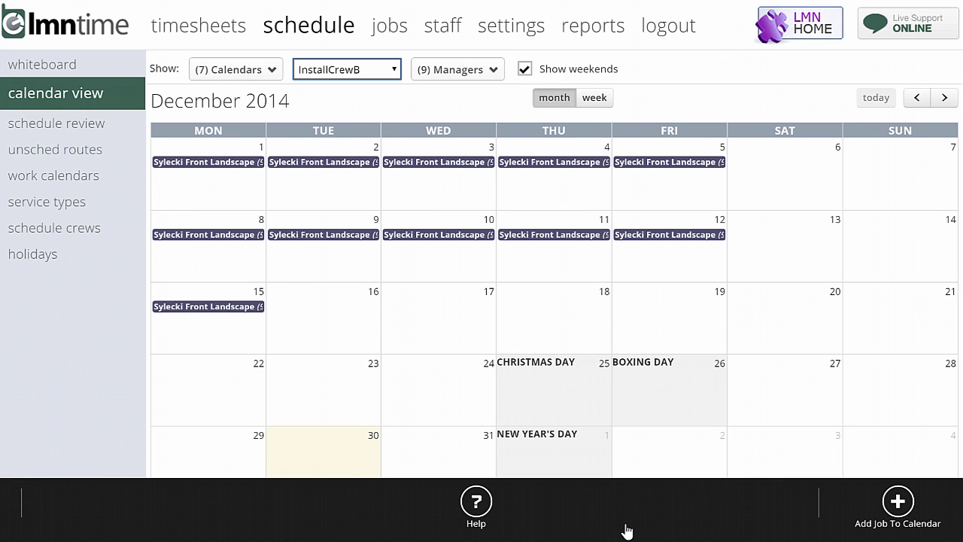
key("alt+Down")
key("Up")
key("Up")
key("Down")
key("Return")
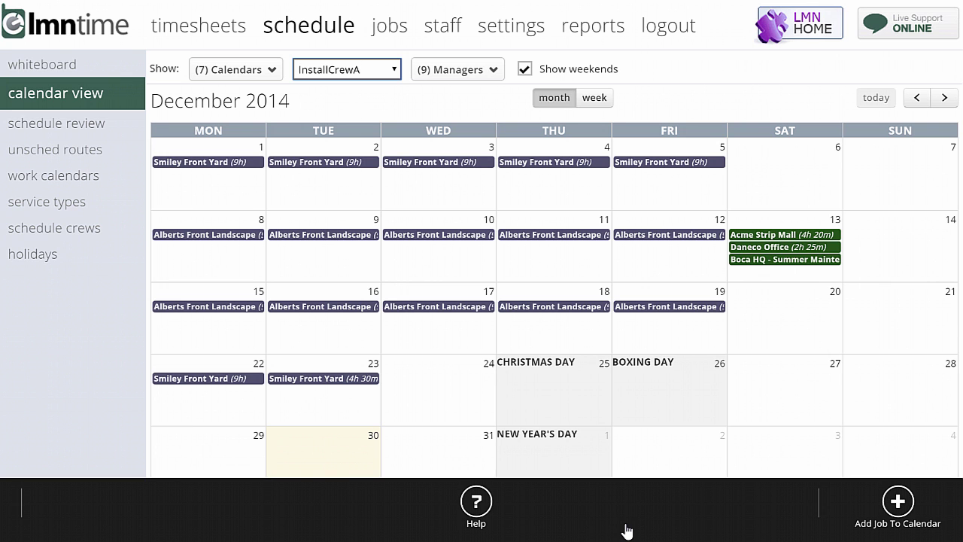
Browse the managers filter list without changing the selected manager
key("Tab")
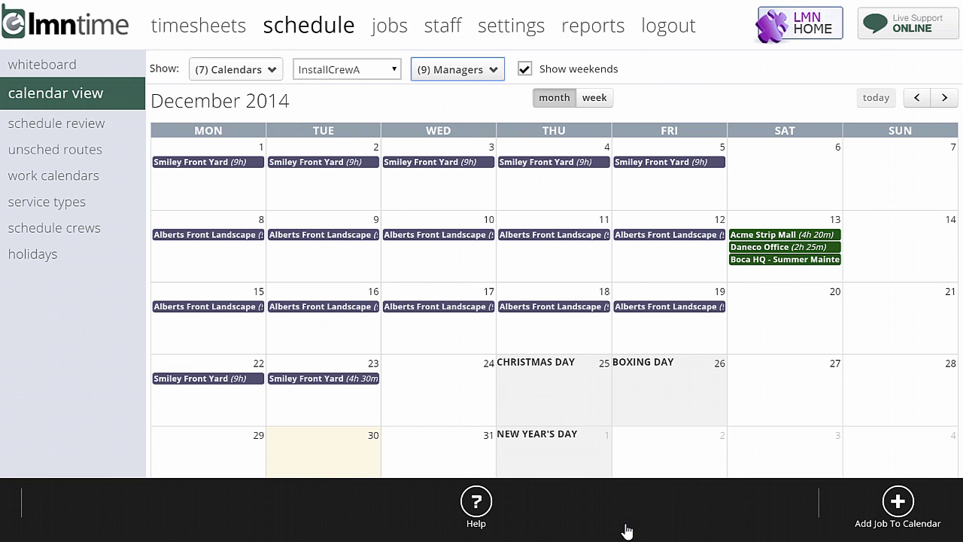
key("Return")
key("Down")
key("Down")
key("Down")
key("Down")
key("Down")
key("Down")
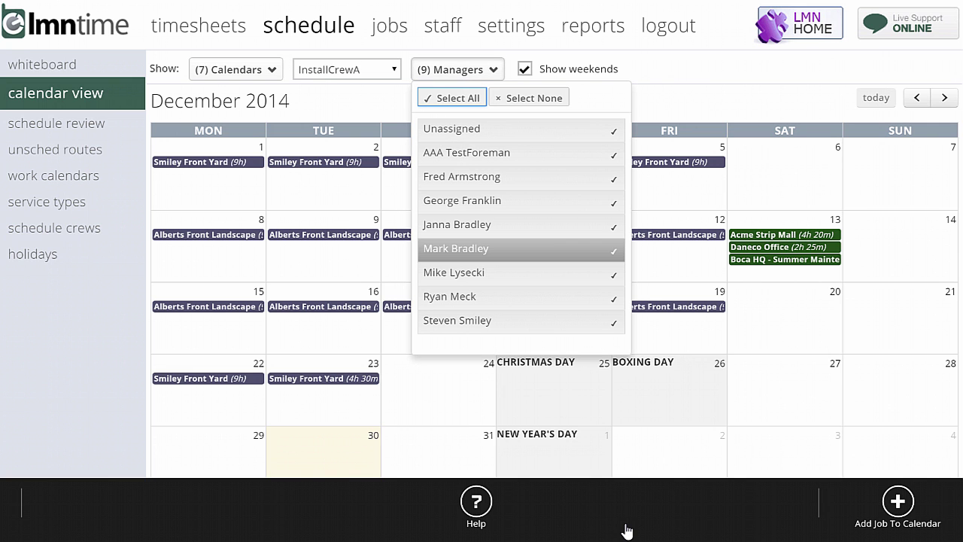
key("Up")
key("Up")
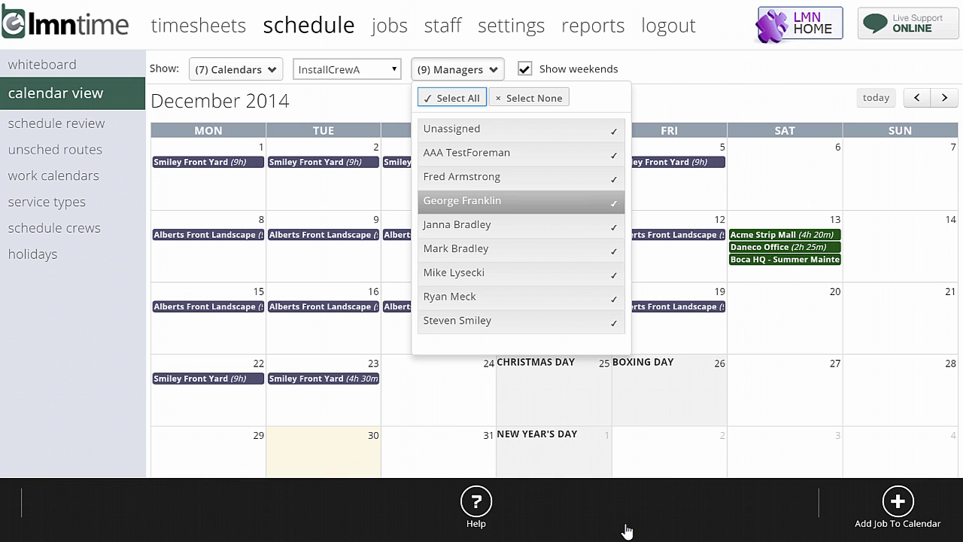
key("Up")
key("Down")
key("Down")
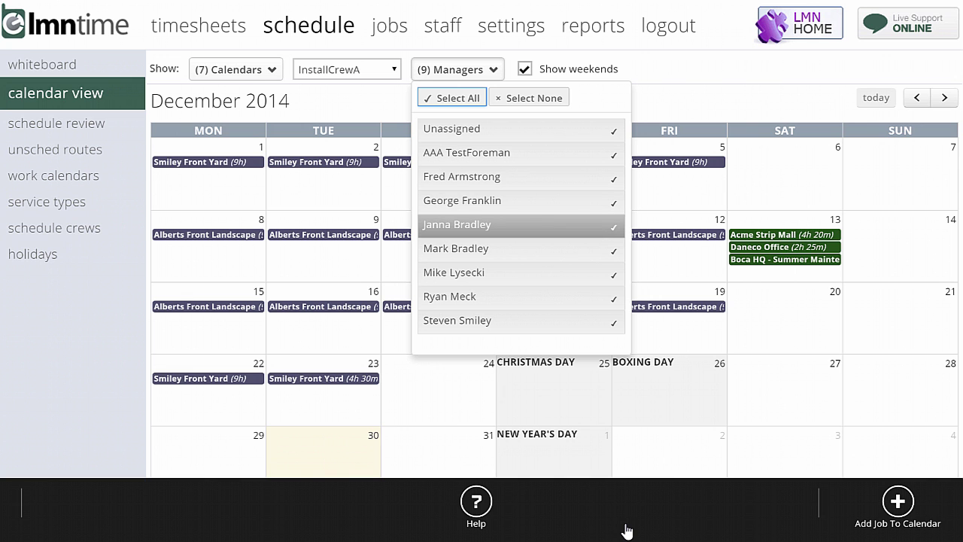
key("Menu")
key("Escape")
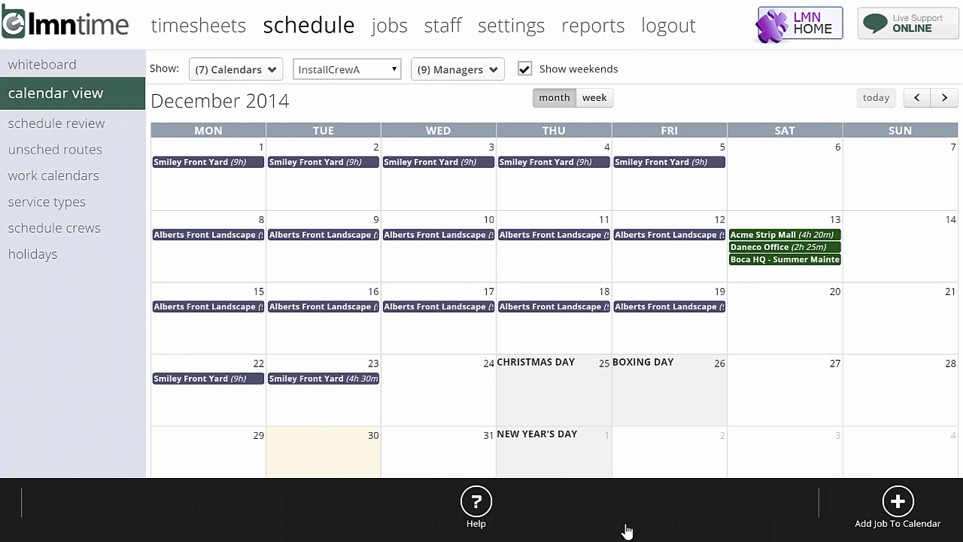
Hide and re-show weekends, then confirm Smiley Front Yard starting December 8
key("space")
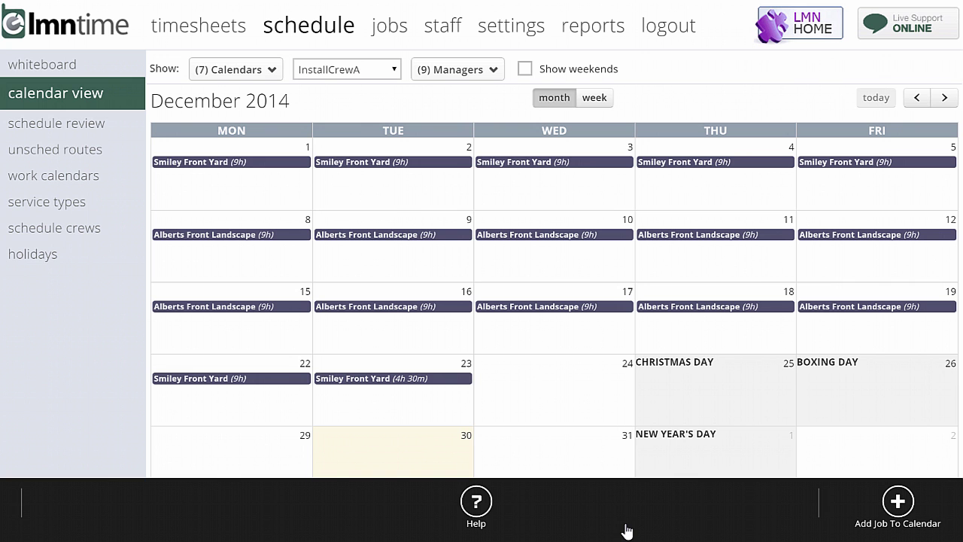
key("space")
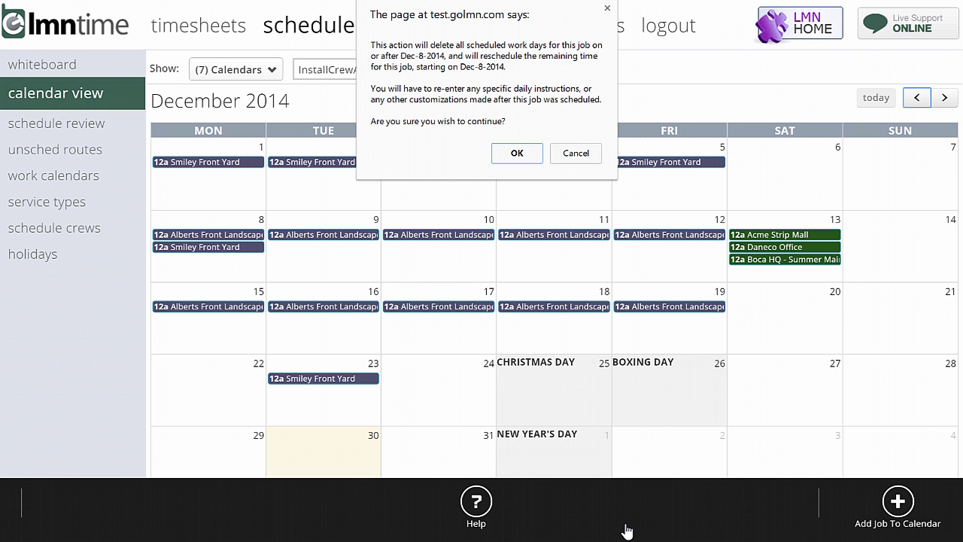
key("Return")
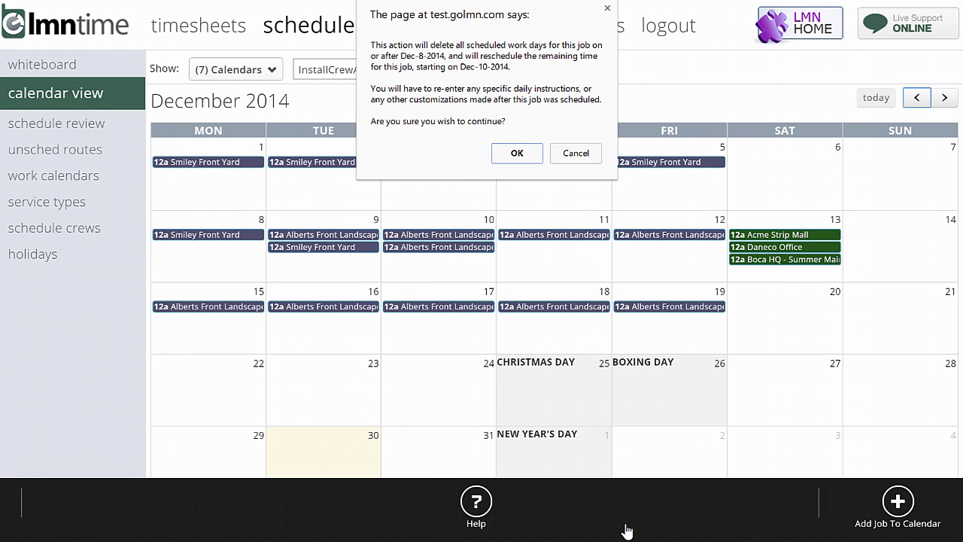
Confirm moving the Alberts Front Landscape job to start Wednesday, December 10
key("Return")
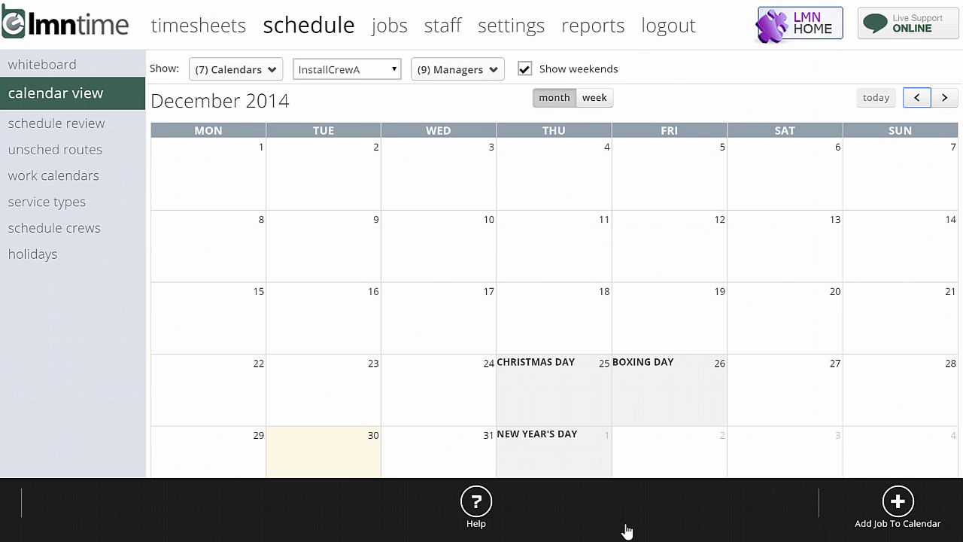